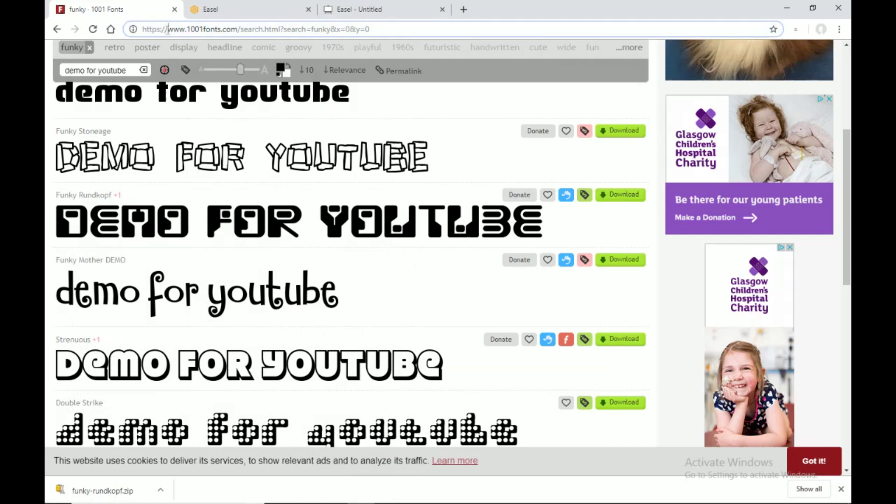
Step: Download the Strenuous font from 1001fonts.com as strenuous.zip
{"action": "left_click_drag", "start_coordinate": [168, 29], "coordinate": [223, 27]}
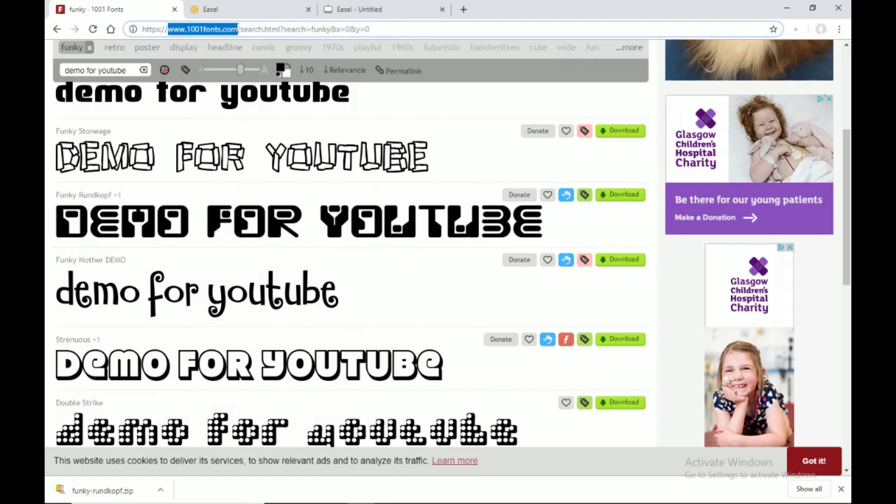
{"action": "left_click", "coordinate": [462, 123]}
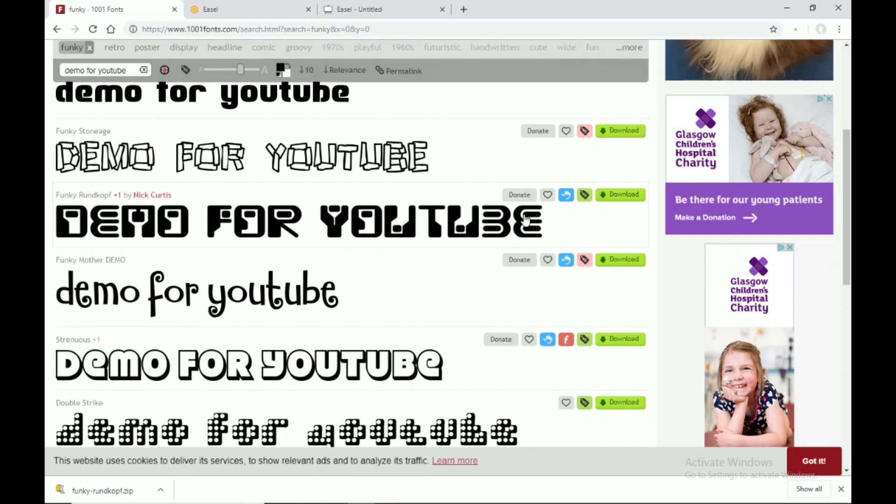
{"action": "left_click", "coordinate": [606, 344]}
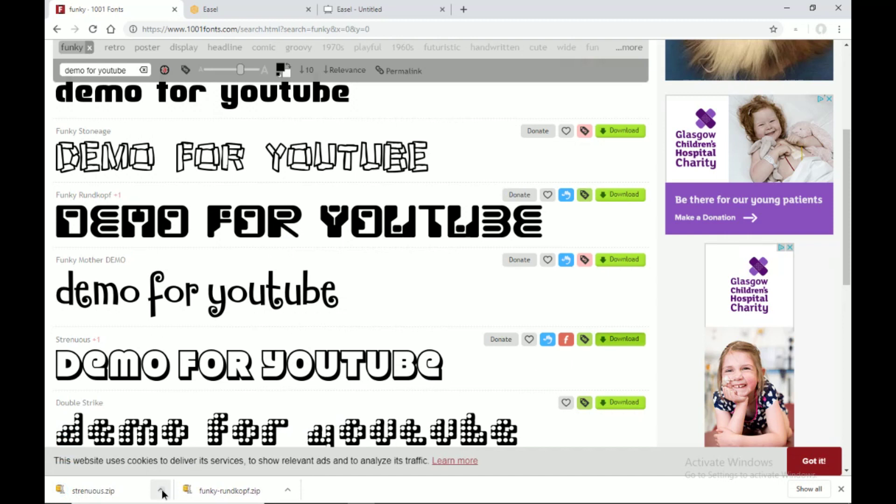
{"action": "left_click", "coordinate": [161, 490]}
Step: Extract strenuous.zip into Downloads with 7-Zip Extract Here
{"action": "left_click", "coordinate": [187, 451]}
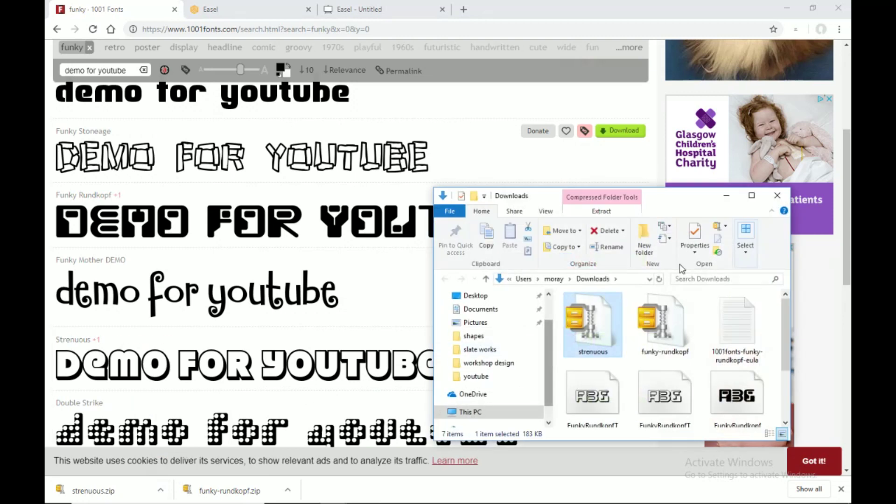
{"action": "left_click", "coordinate": [749, 194]}
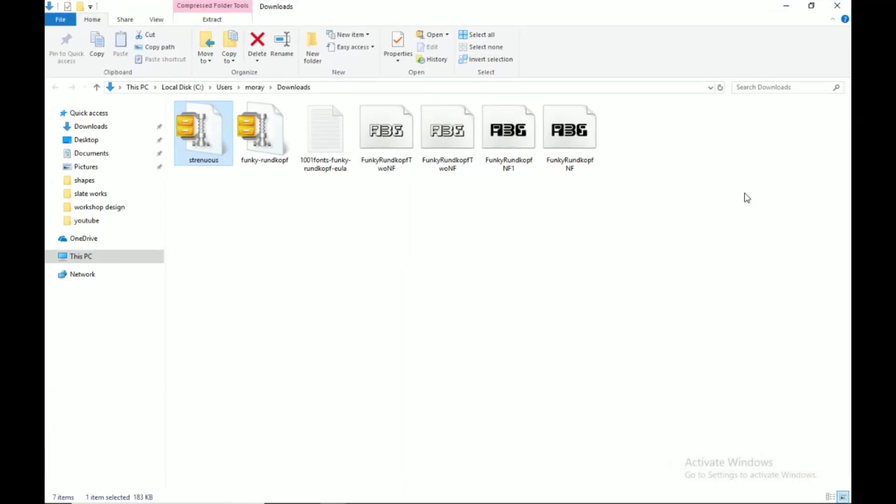
{"action": "right_click", "coordinate": [217, 163]}
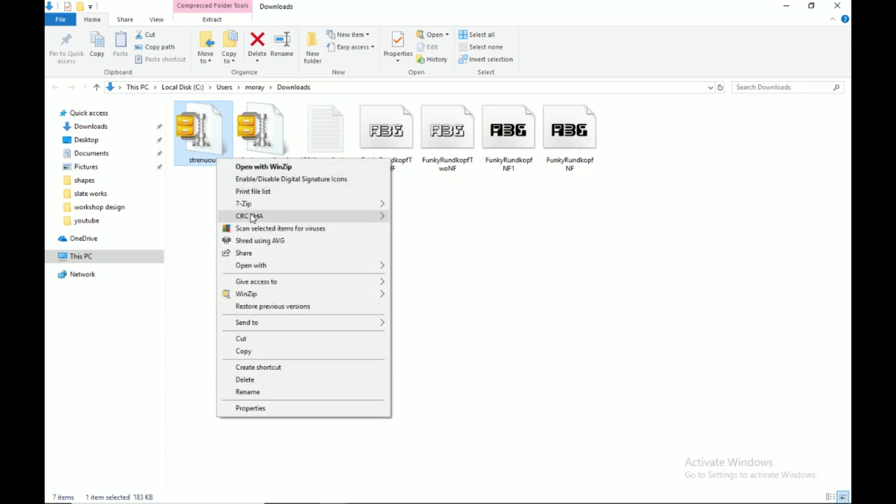
{"action": "mouse_move", "coordinate": [258, 208]}
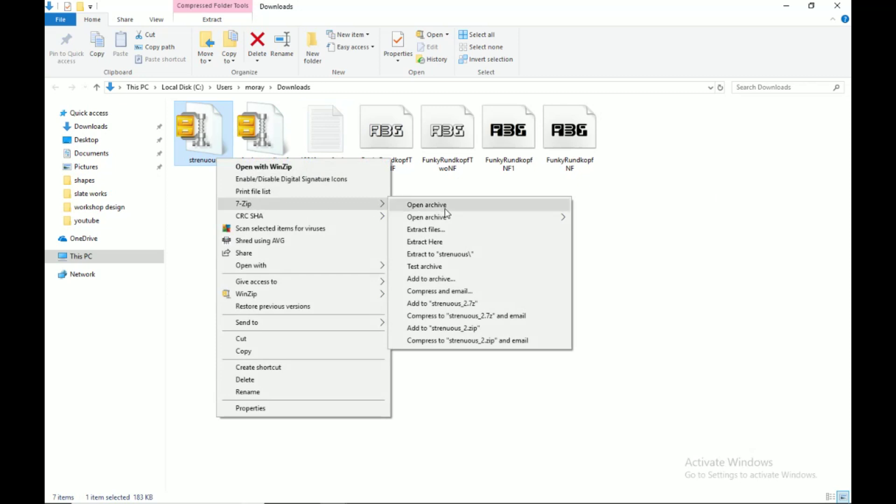
{"action": "left_click", "coordinate": [438, 245]}
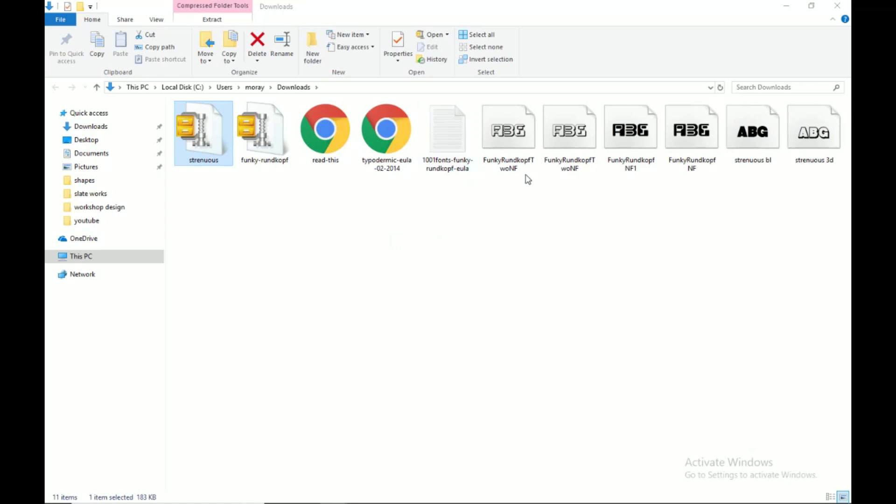
Step: Install the strenuous bl and strenuous 3d font files
{"action": "left_click_drag", "start_coordinate": [738, 175], "coordinate": [835, 117]}
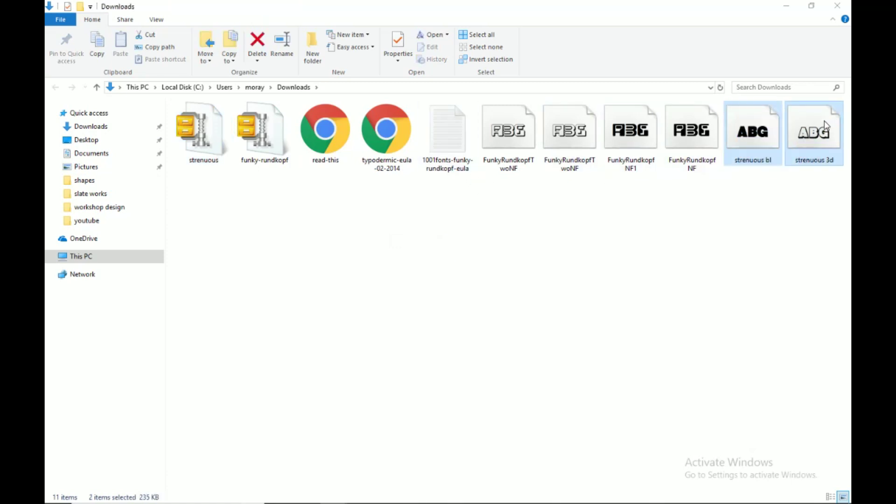
{"action": "right_click", "coordinate": [759, 142]}
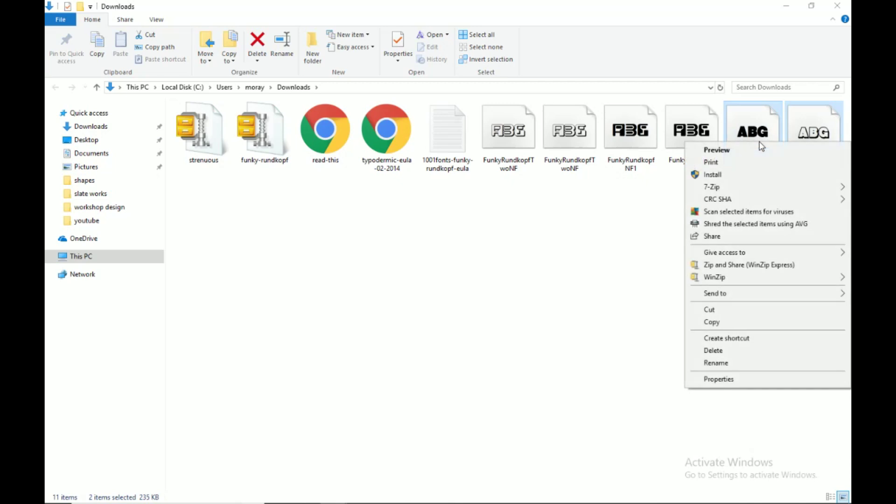
{"action": "left_click", "coordinate": [737, 181]}
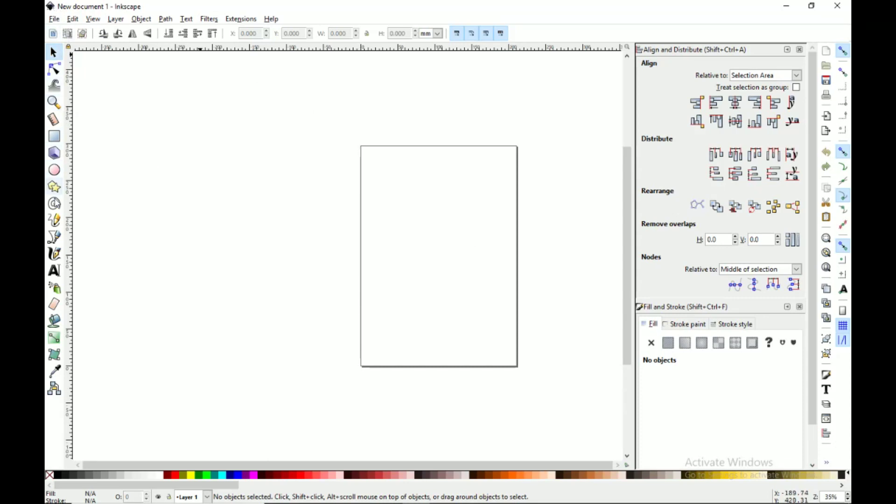
Step: Draw a flowed-text frame and type 'youtube demo' and 'by lothian woodworks' on two lines
{"action": "left_click", "coordinate": [58, 271]}
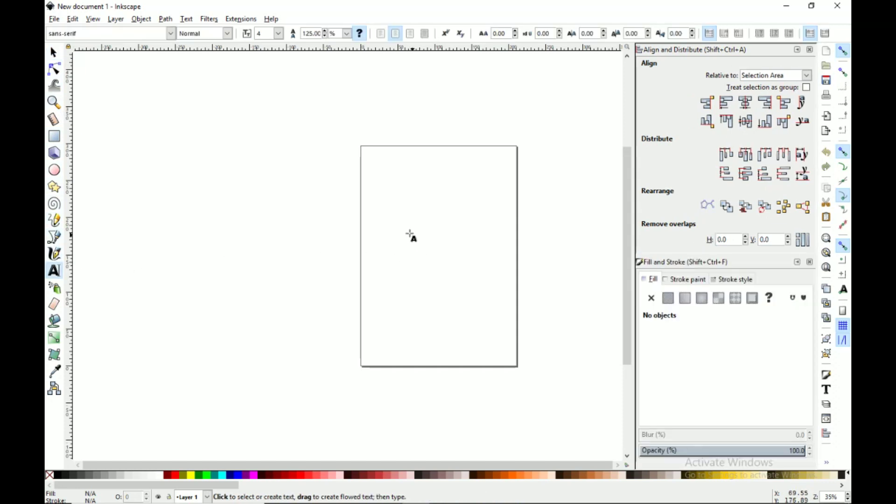
{"action": "left_click_drag", "start_coordinate": [368, 223], "coordinate": [504, 284]}
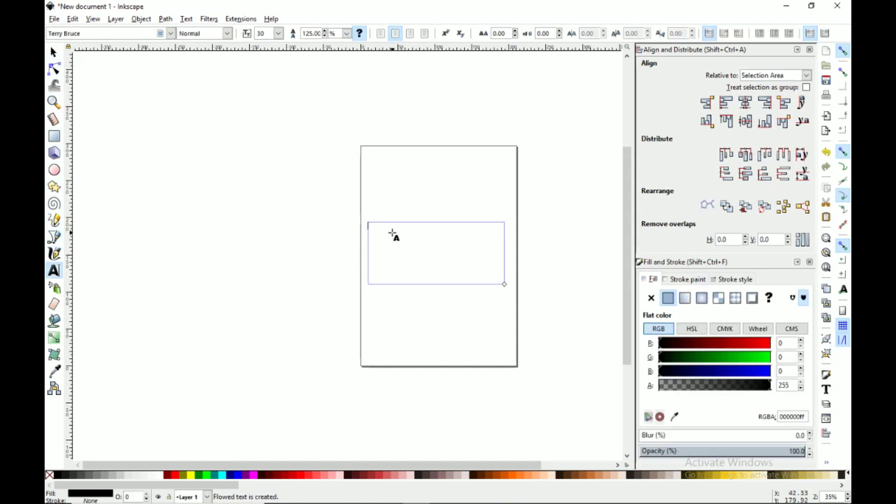
{"action": "scroll", "coordinate": [394, 236], "scroll_direction": "up", "scroll_amount": 3, "text": "ctrl"}
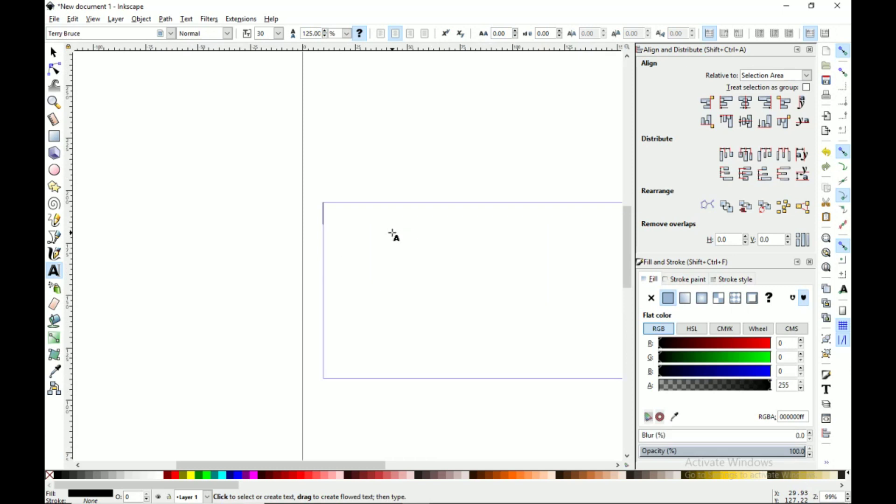
{"action": "type", "text": "you"}
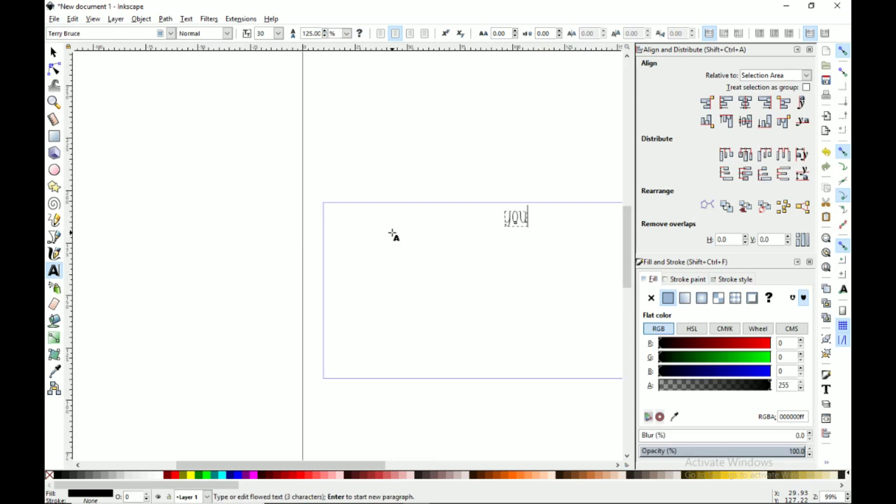
{"action": "type", "text": "tube"}
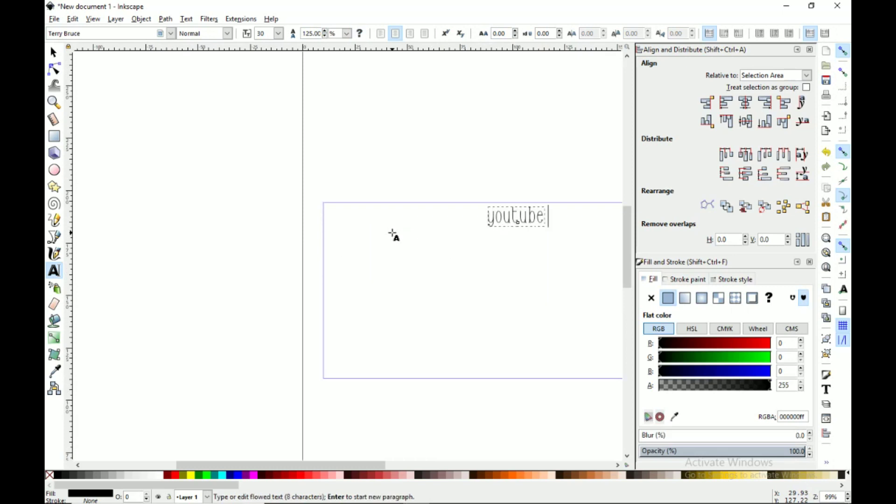
{"action": "type", "text": " demm"}
{"action": "key", "text": "BackSpace"}
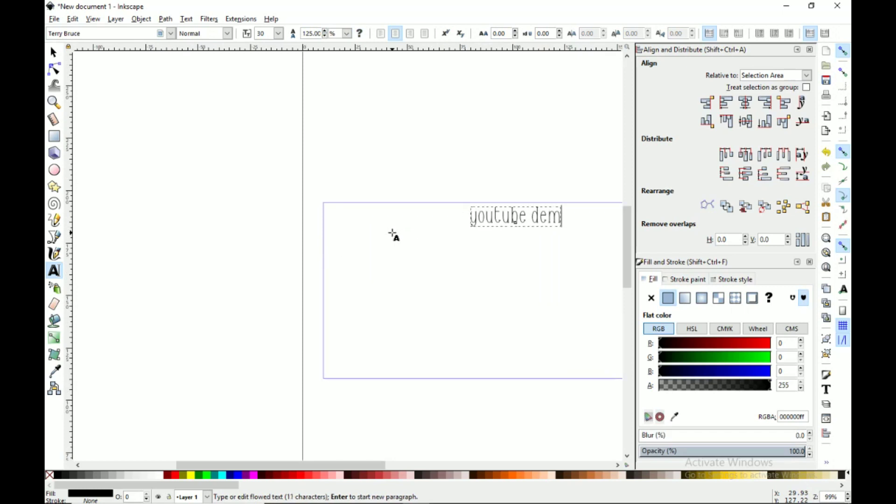
{"action": "type", "text": "o"}
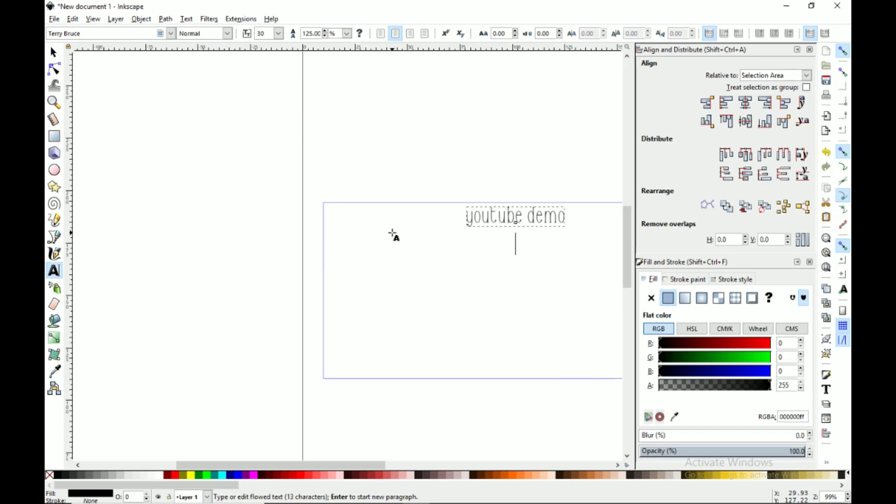
{"action": "type", "text": "by lothian"}
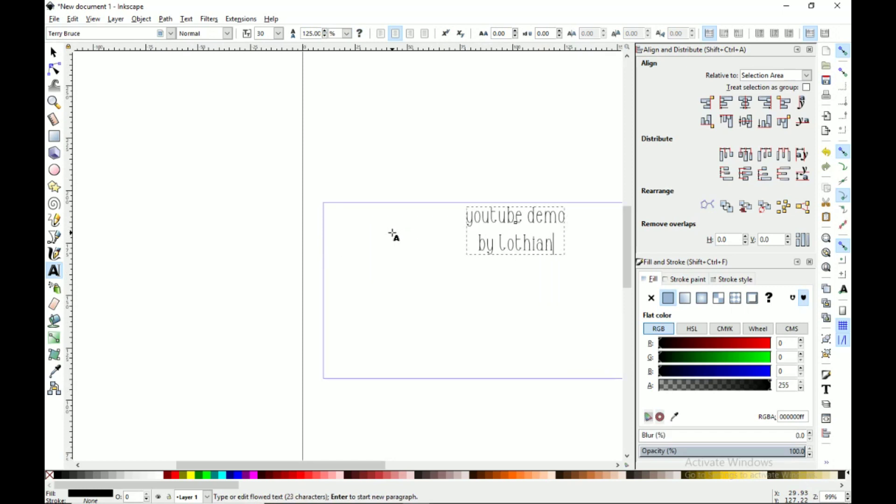
{"action": "type", "text": " wood"}
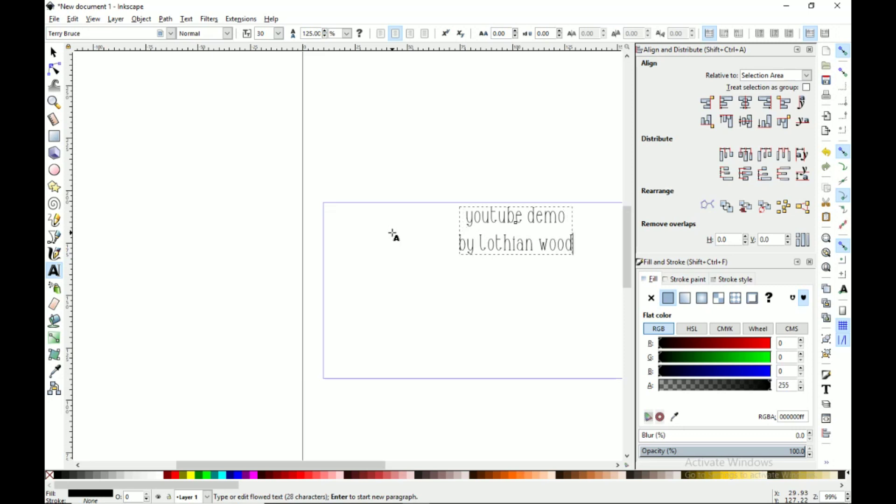
{"action": "type", "text": "works"}
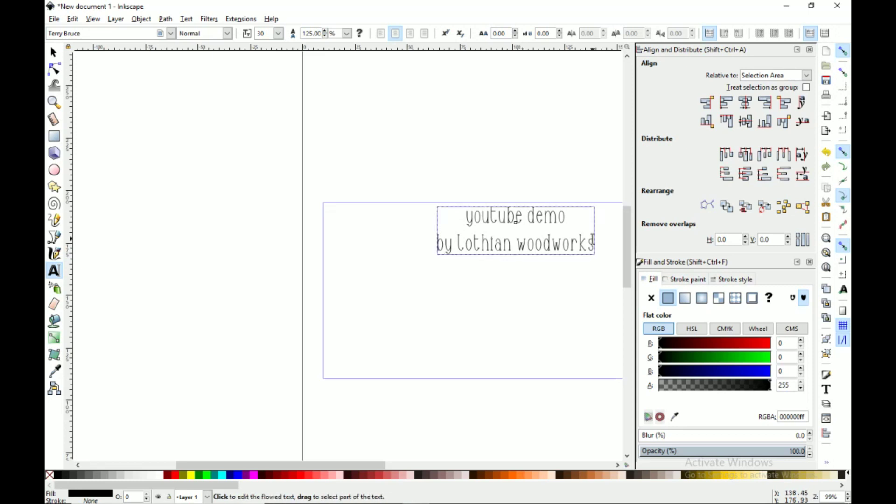
Step: Select both text lines and apply the Strenuous font family to them
{"action": "left_click_drag", "start_coordinate": [592, 244], "coordinate": [144, 70]}
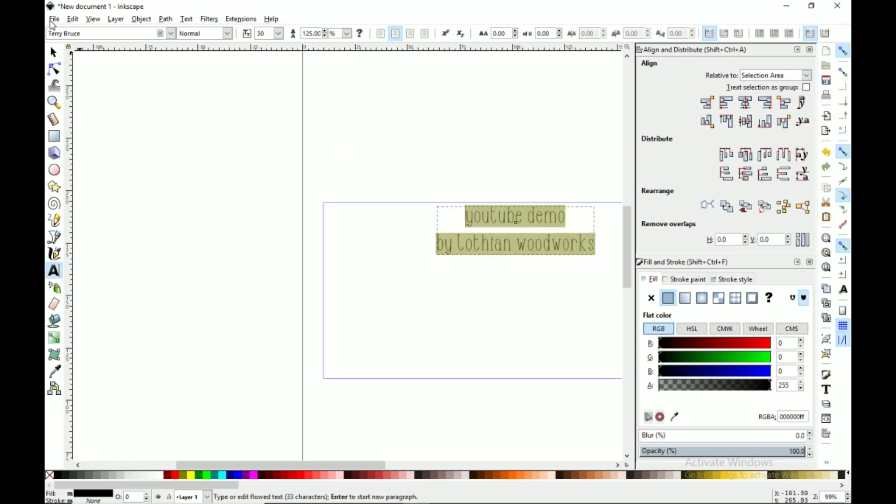
{"action": "left_click", "coordinate": [170, 34]}
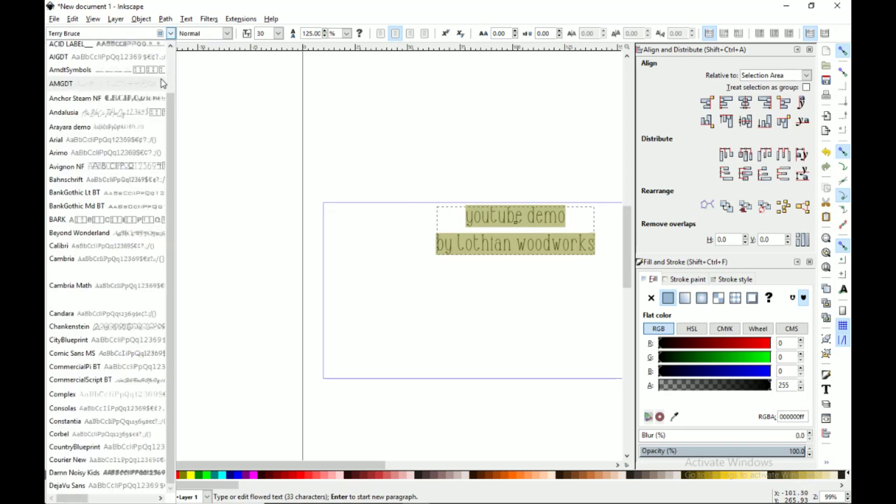
{"action": "scroll", "coordinate": [156, 241], "scroll_direction": "down", "scroll_amount": 20}
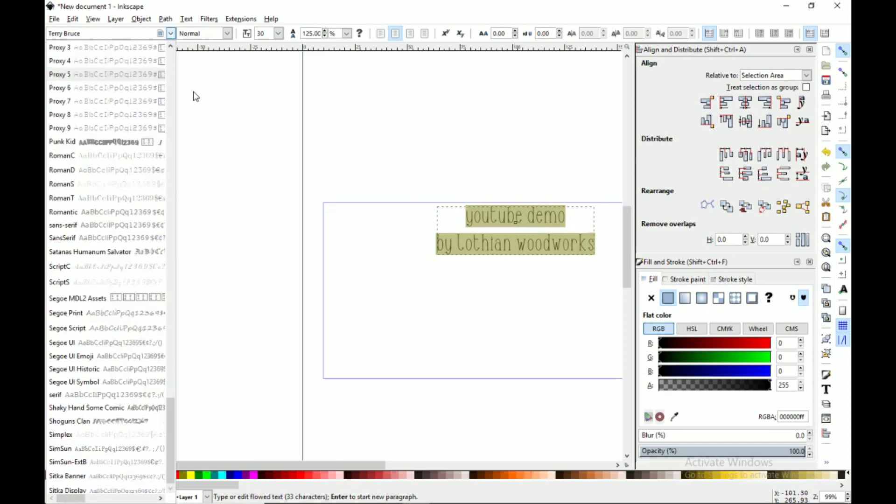
{"action": "scroll", "coordinate": [119, 382], "scroll_direction": "down", "scroll_amount": 12}
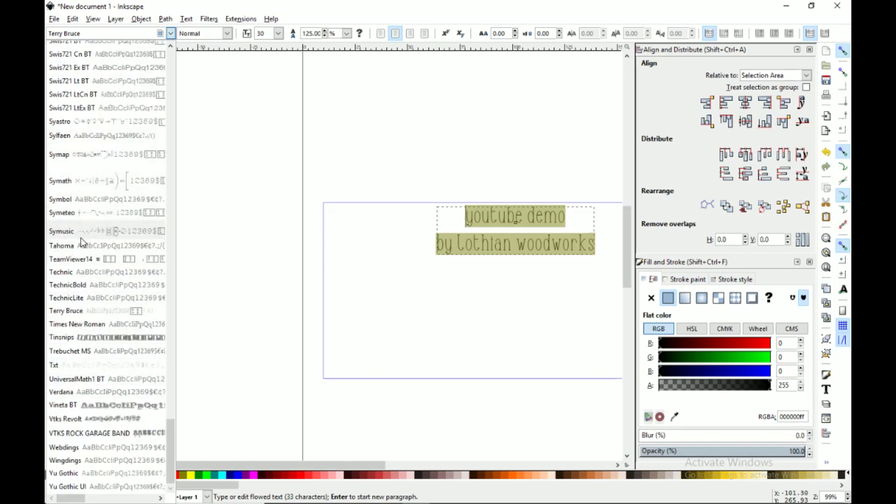
{"action": "scroll", "coordinate": [81, 241], "scroll_direction": "up", "scroll_amount": 1}
{"action": "scroll", "coordinate": [82, 248], "scroll_direction": "up", "scroll_amount": 3}
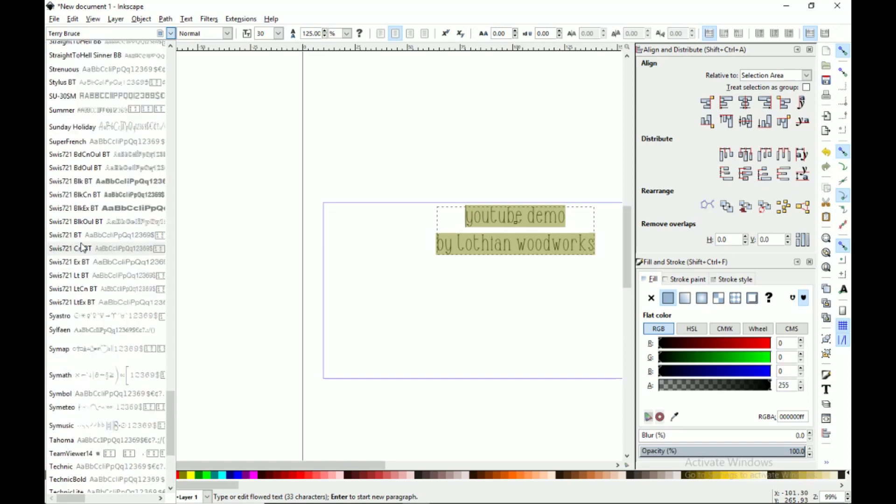
{"action": "scroll", "coordinate": [82, 247], "scroll_direction": "up", "scroll_amount": 1}
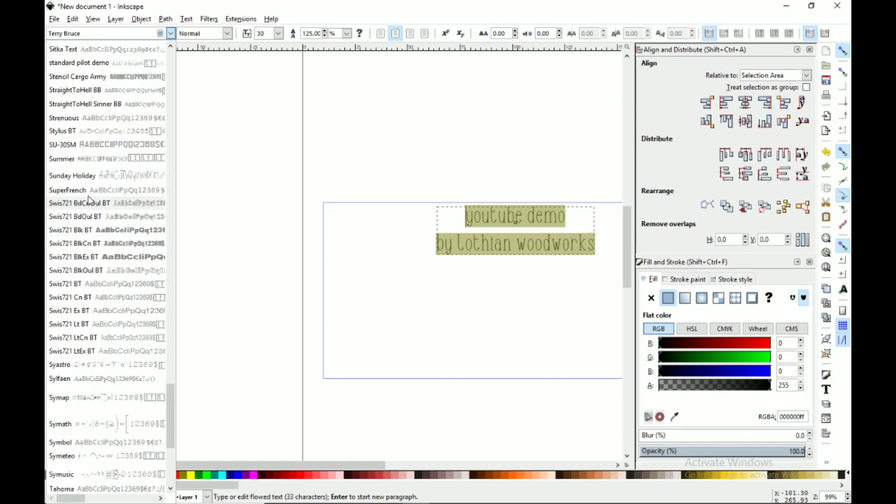
{"action": "left_click", "coordinate": [94, 119]}
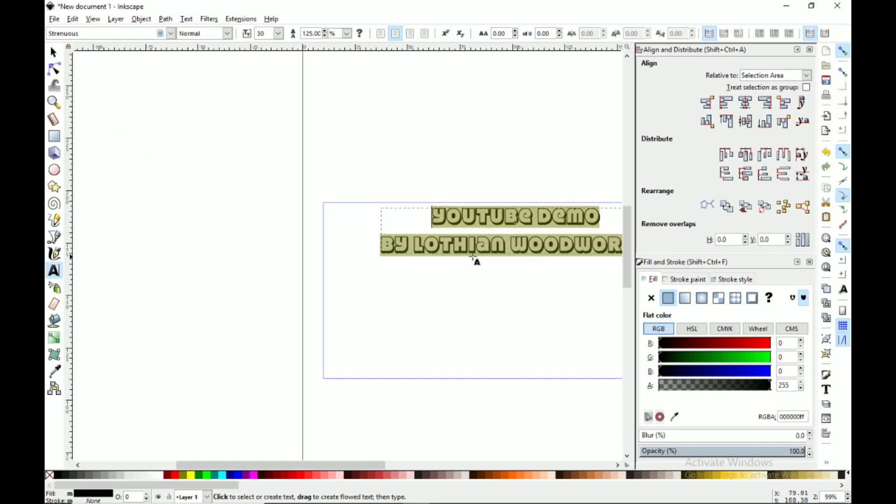
{"action": "scroll", "coordinate": [380, 464], "scroll_direction": "right", "scroll_amount": 2}
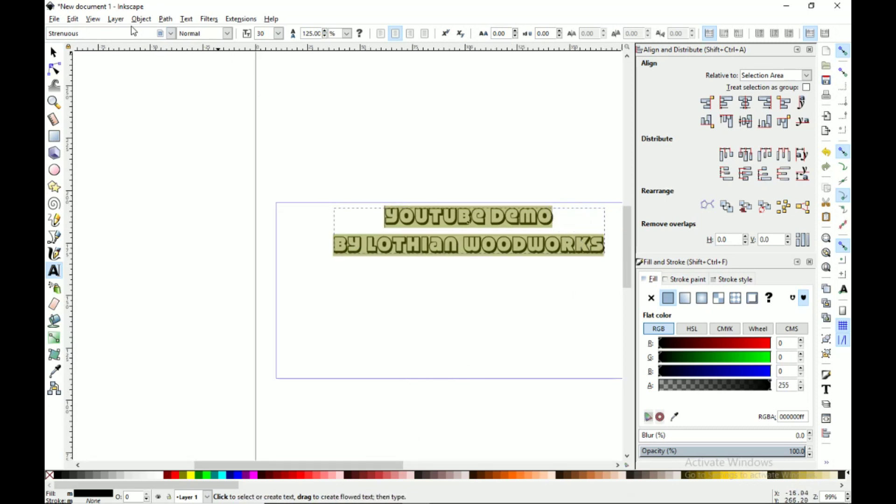
{"action": "left_click", "coordinate": [52, 52]}
Step: Convert the text to outline paths with Path > Object to Path
{"action": "left_click", "coordinate": [404, 227]}
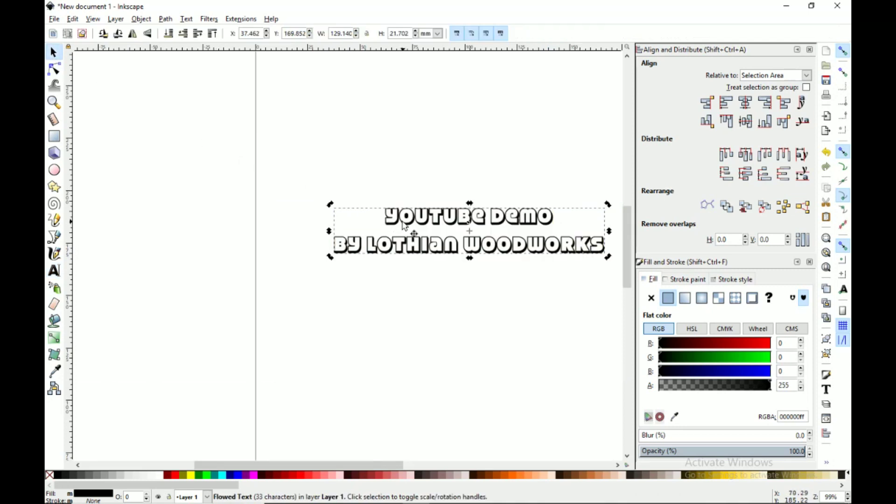
{"action": "left_click", "coordinate": [400, 223]}
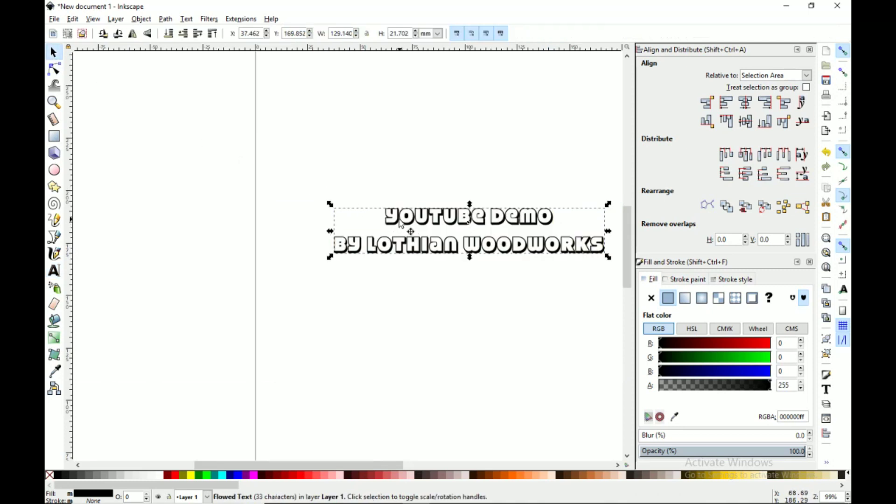
{"action": "left_click", "coordinate": [164, 20]}
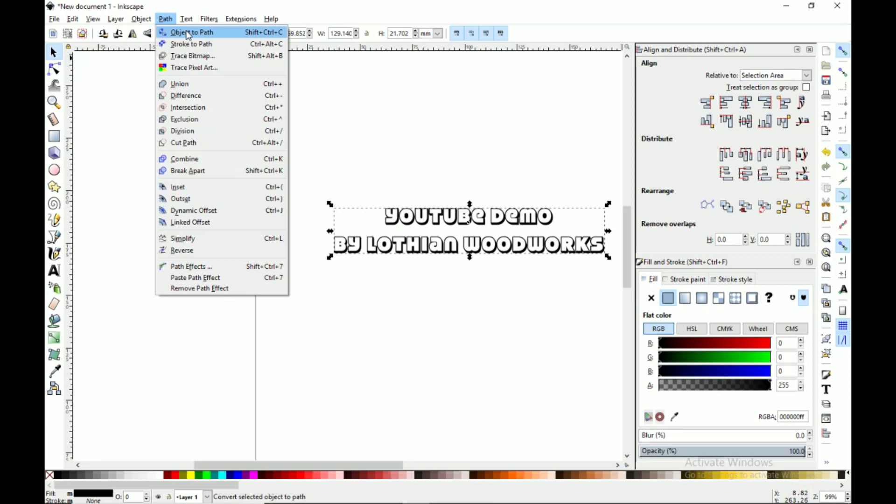
{"action": "left_click", "coordinate": [187, 33]}
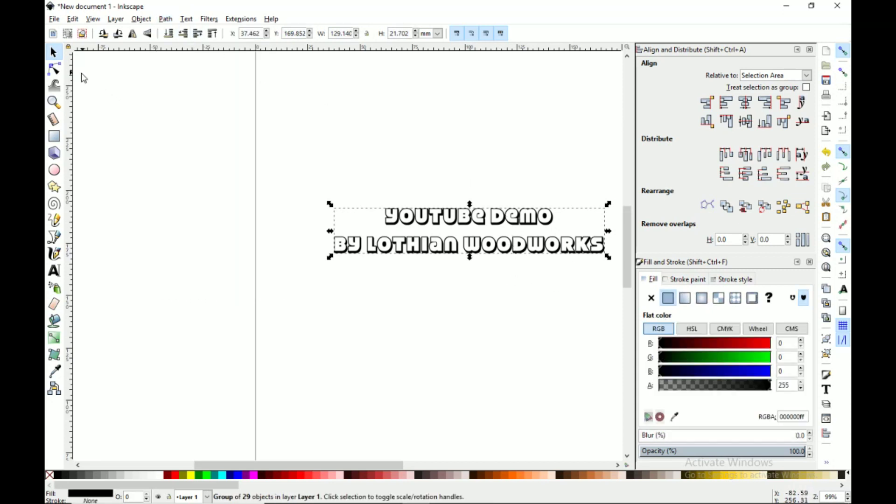
Step: Inspect individual letters' nodes, then reselect the whole 29-object lettering group
{"action": "left_click", "coordinate": [54, 69]}
{"action": "left_click", "coordinate": [404, 232]}
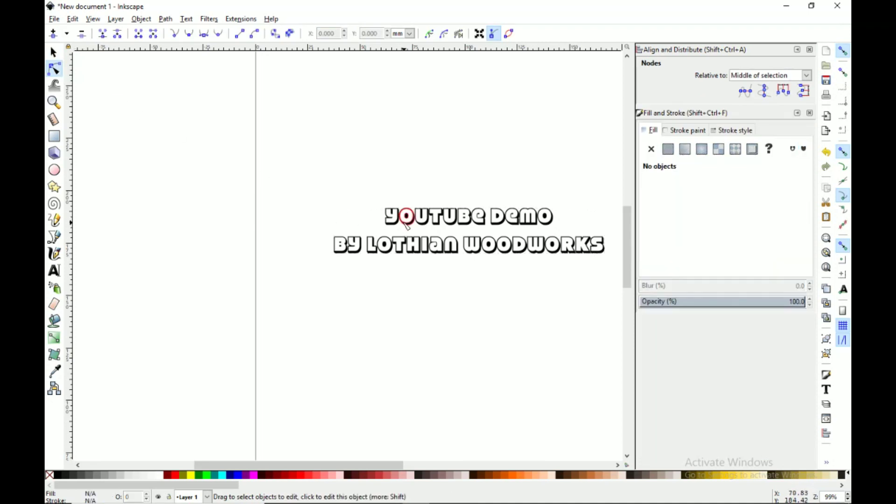
{"action": "left_click", "coordinate": [400, 215]}
{"action": "left_click", "coordinate": [437, 219]}
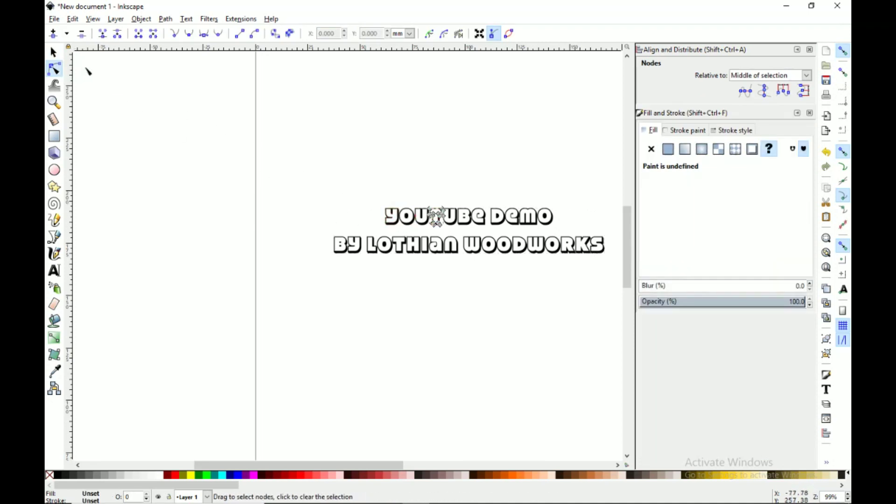
{"action": "left_click", "coordinate": [54, 52]}
{"action": "left_click_drag", "start_coordinate": [282, 159], "coordinate": [607, 312]}
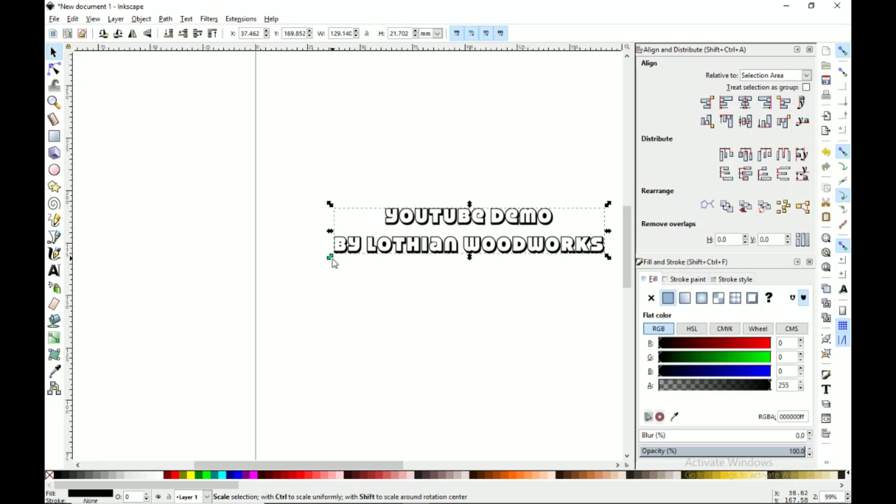
Step: Scale the lettering to about 126% (191.806 mm wide), with no fill and a flat black stroke
{"action": "left_click_drag", "start_coordinate": [332, 256], "coordinate": [199, 311]}
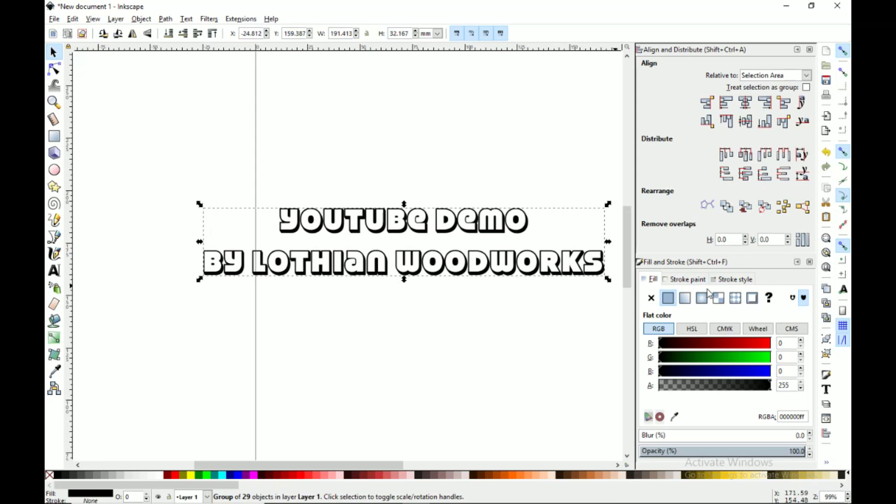
{"action": "left_click", "coordinate": [649, 297]}
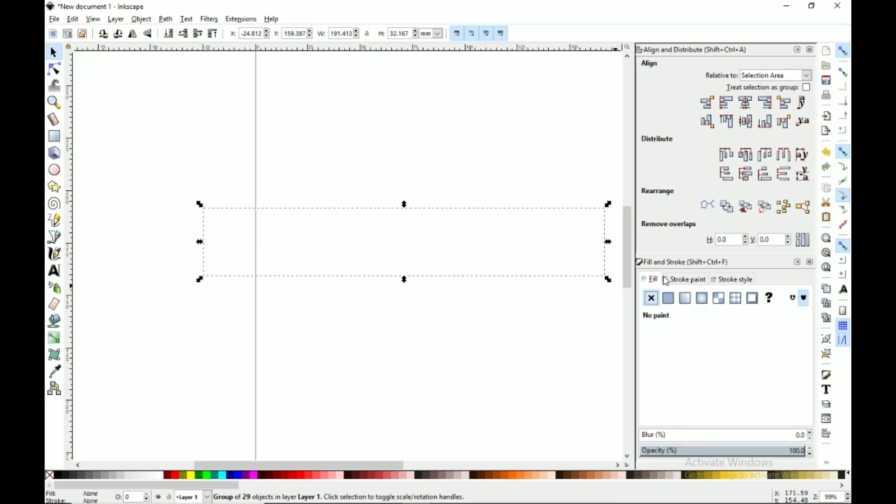
{"action": "left_click", "coordinate": [686, 279]}
{"action": "left_click", "coordinate": [667, 297]}
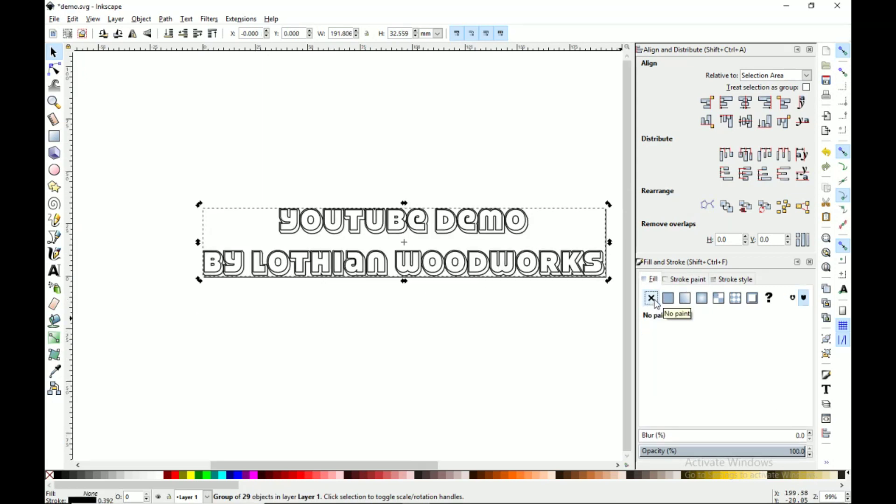
{"action": "left_click", "coordinate": [54, 19]}
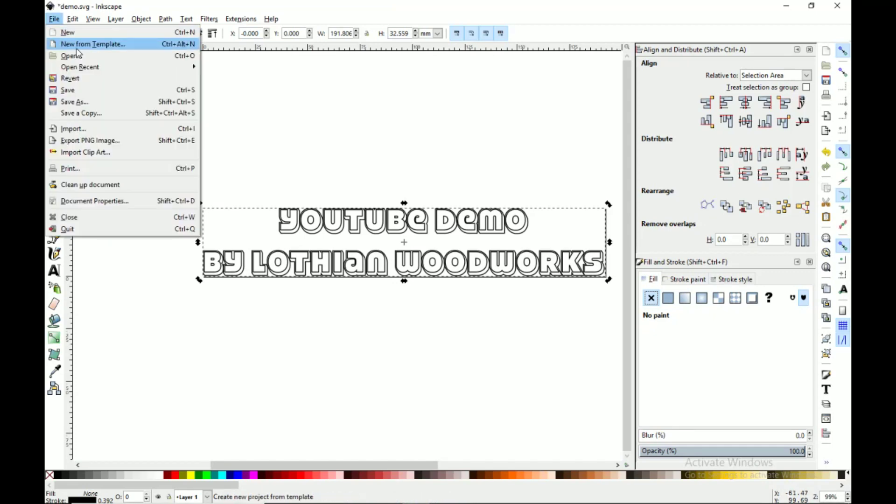
Step: Save the drawing over the existing demo.svg, then switch to the Easel project in Chrome
{"action": "left_click", "coordinate": [99, 101]}
{"action": "left_click", "coordinate": [304, 79]}
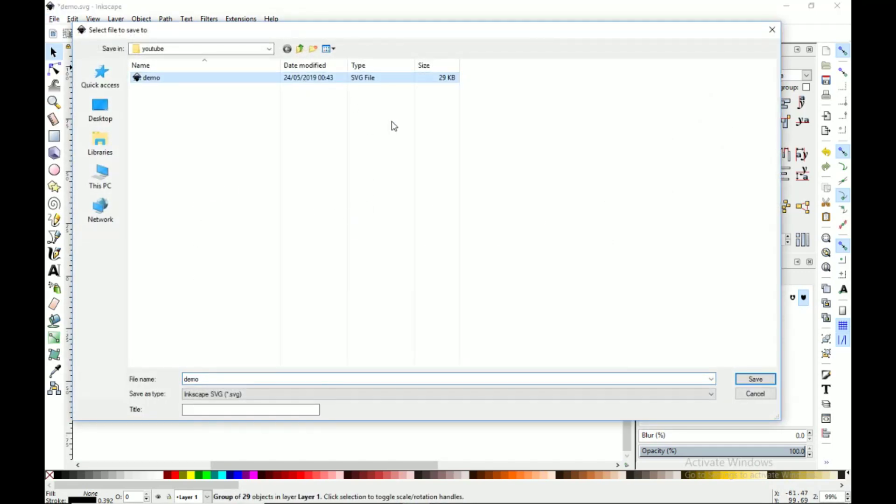
{"action": "left_click", "coordinate": [751, 380]}
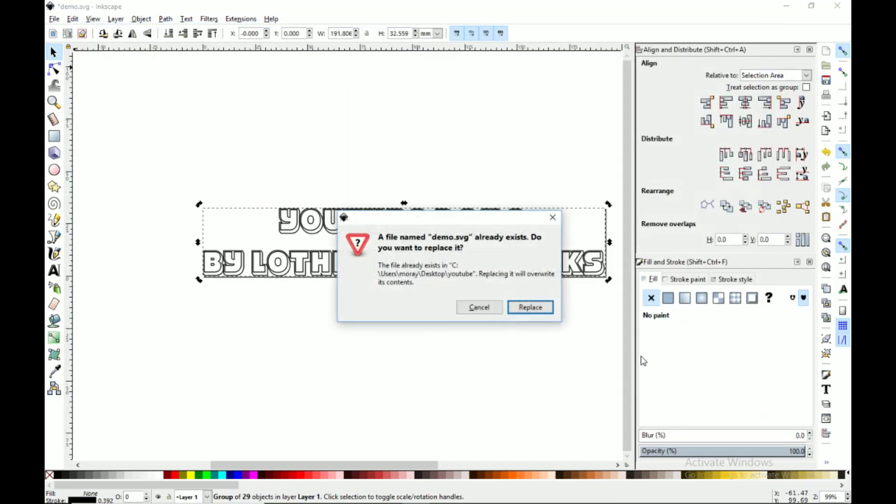
{"action": "left_click", "coordinate": [526, 307]}
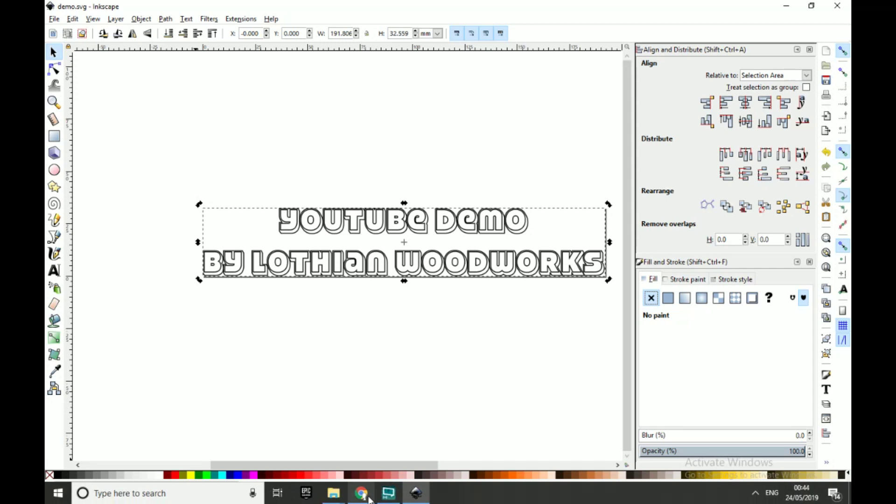
{"action": "left_click", "coordinate": [362, 497]}
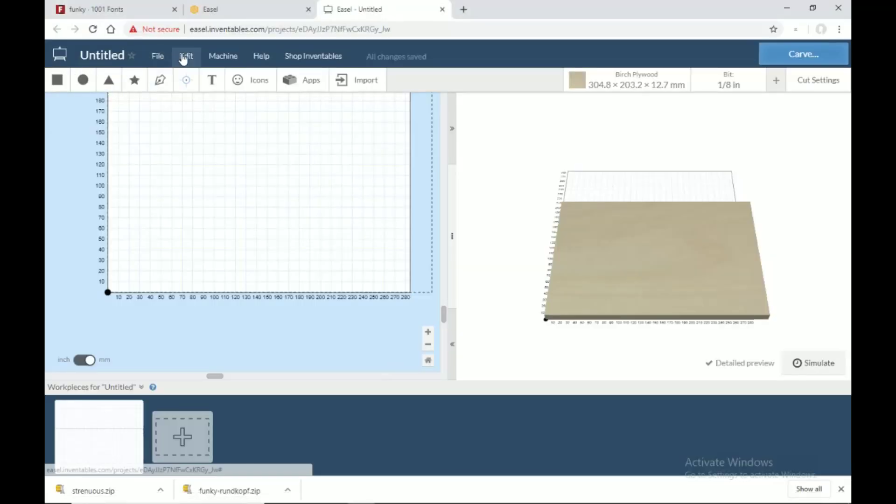
Step: Import demo.svg into the Easel project and nudge the lettering upward
{"action": "left_click", "coordinate": [159, 57]}
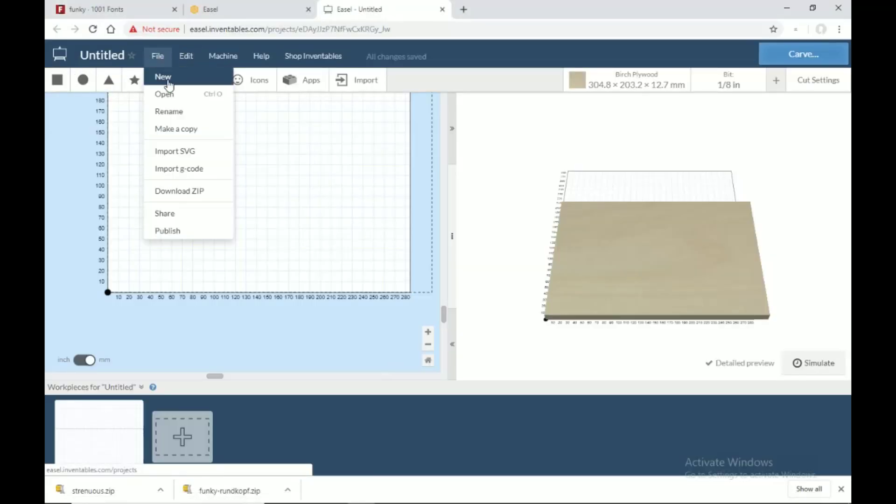
{"action": "left_click", "coordinate": [179, 153]}
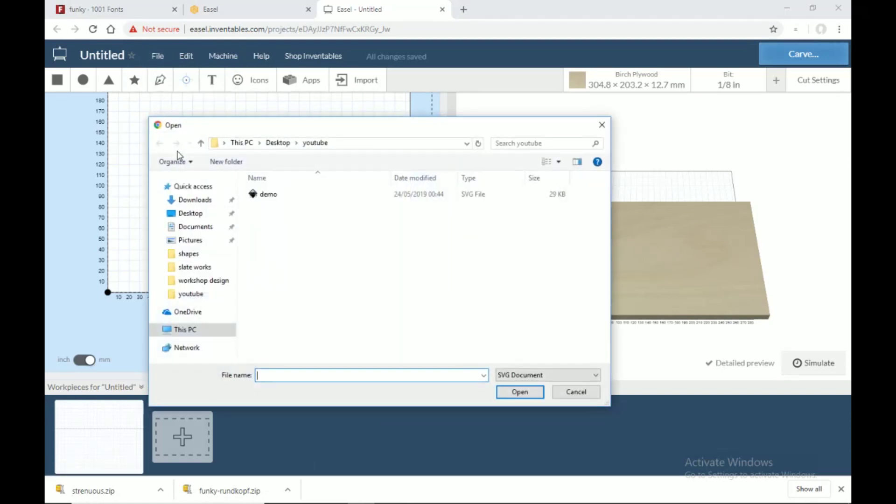
{"action": "left_click", "coordinate": [273, 196]}
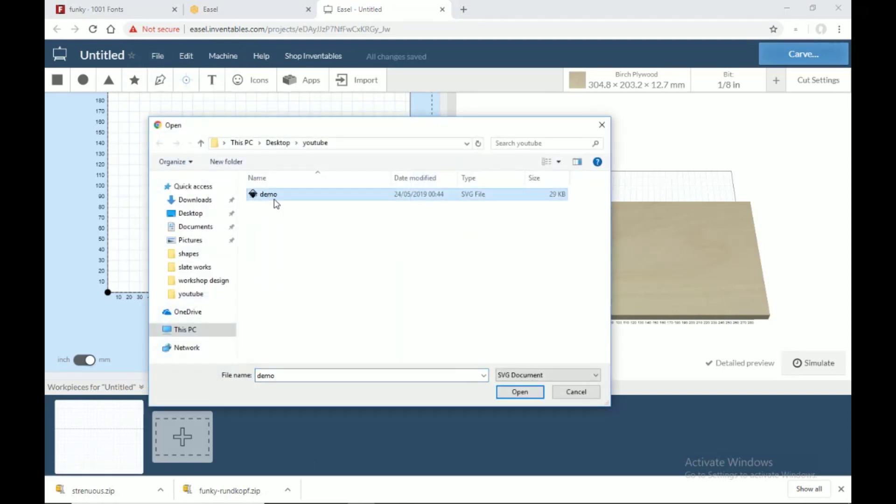
{"action": "left_click", "coordinate": [512, 390]}
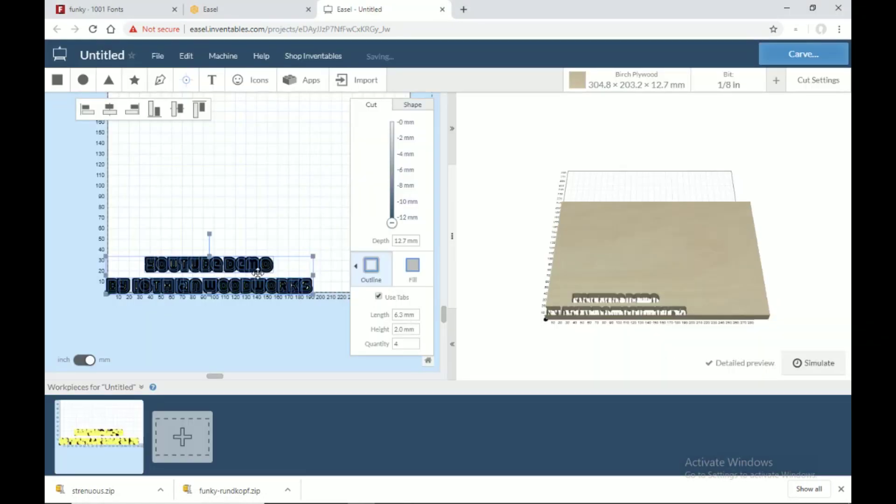
{"action": "left_click_drag", "start_coordinate": [272, 267], "coordinate": [280, 216]}
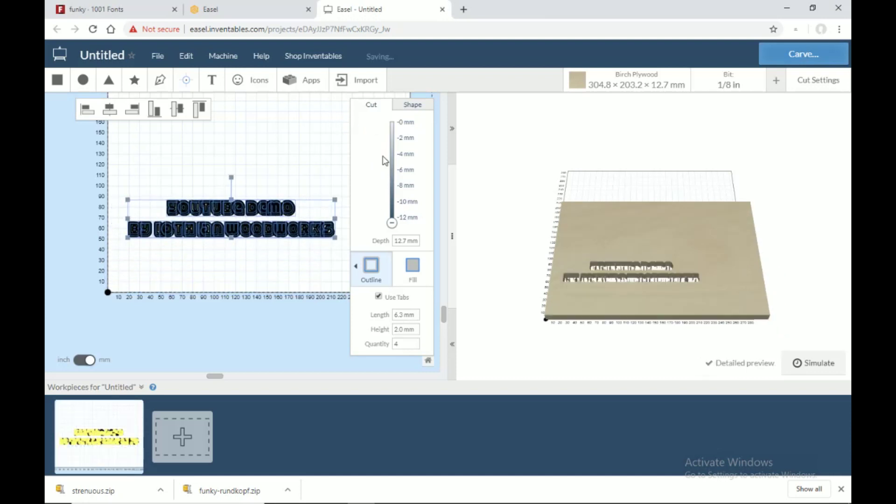
Step: Lower the lettering's cut depth to 0.9 mm for a shallow engraving
{"action": "left_click_drag", "start_coordinate": [395, 218], "coordinate": [391, 151]}
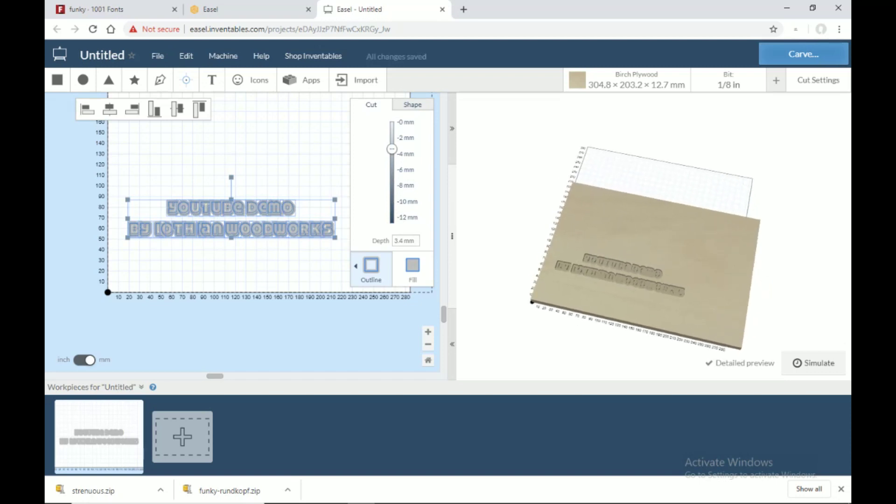
{"action": "scroll", "coordinate": [654, 235], "scroll_direction": "up", "scroll_amount": 5}
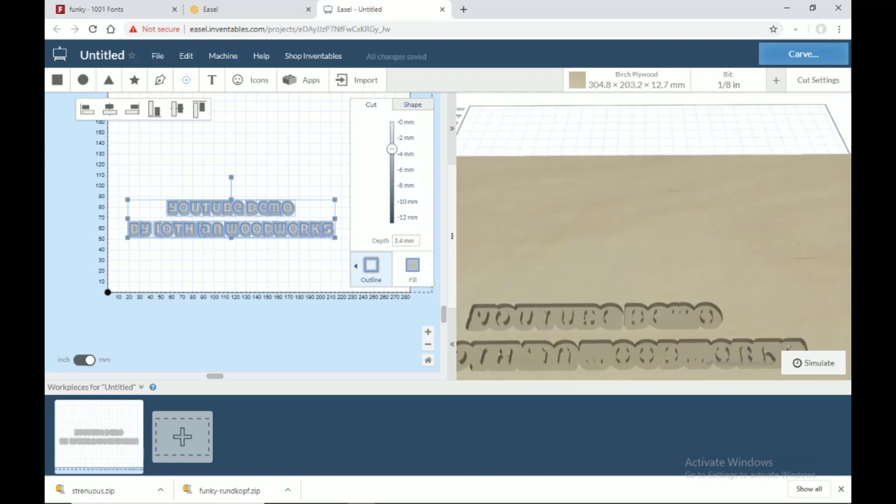
{"action": "left_click_drag", "start_coordinate": [391, 150], "coordinate": [390, 130]}
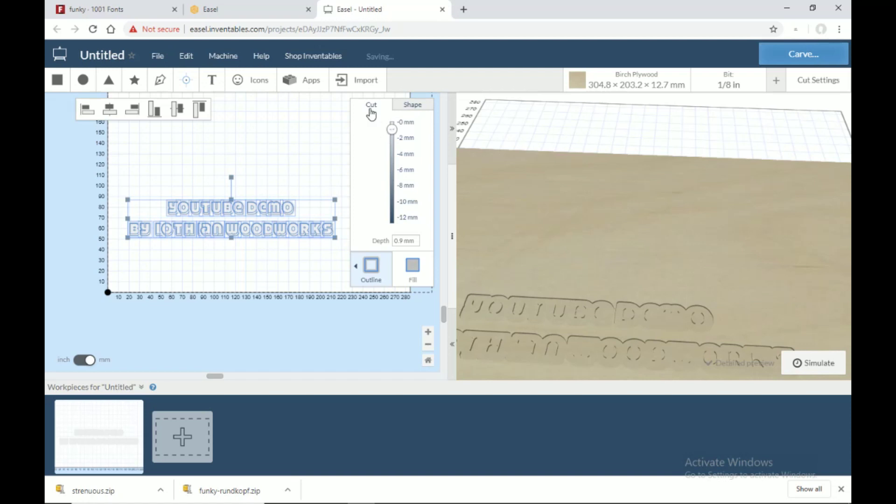
Step: Select the 1/32 in upcut end mill as the cutting bit
{"action": "left_click", "coordinate": [729, 87]}
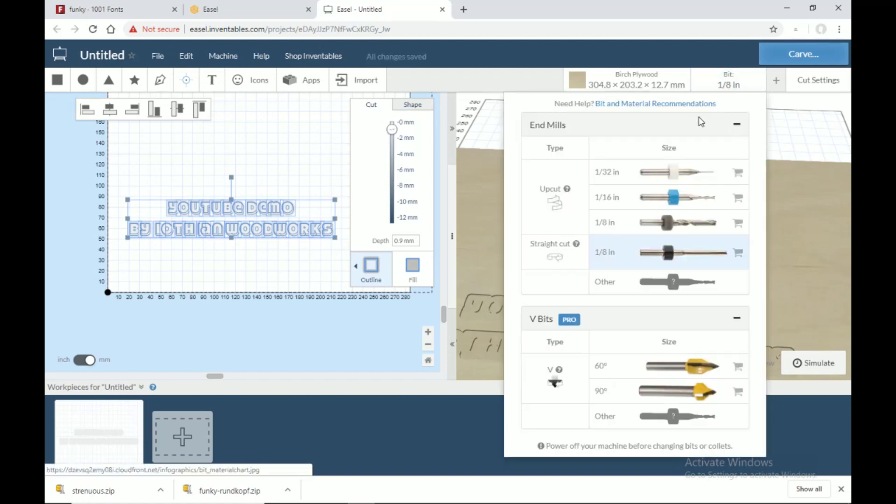
{"action": "left_click", "coordinate": [709, 180]}
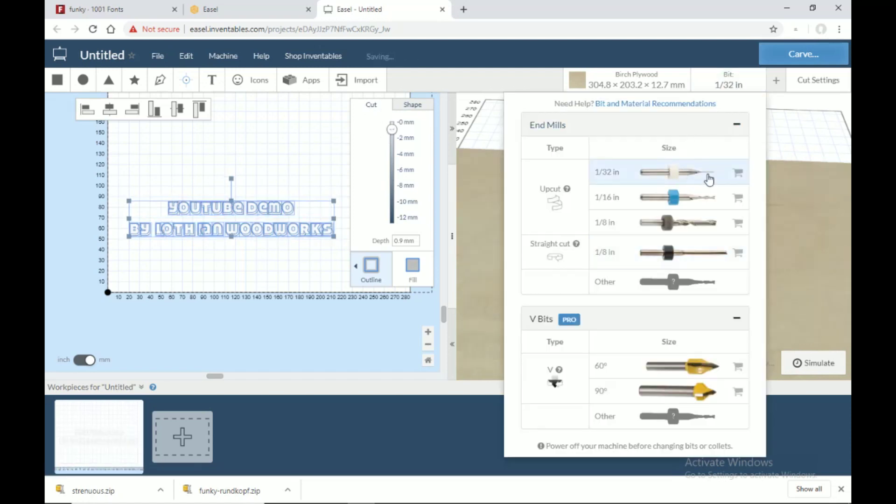
{"action": "left_click", "coordinate": [486, 242]}
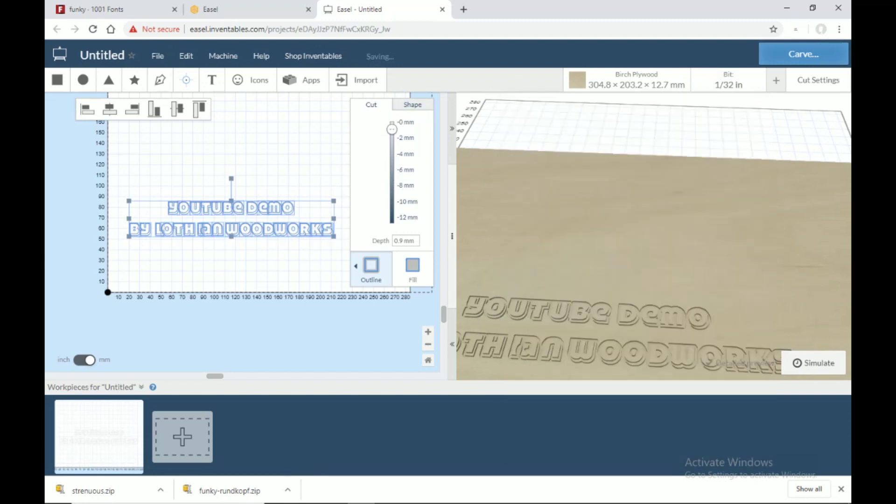